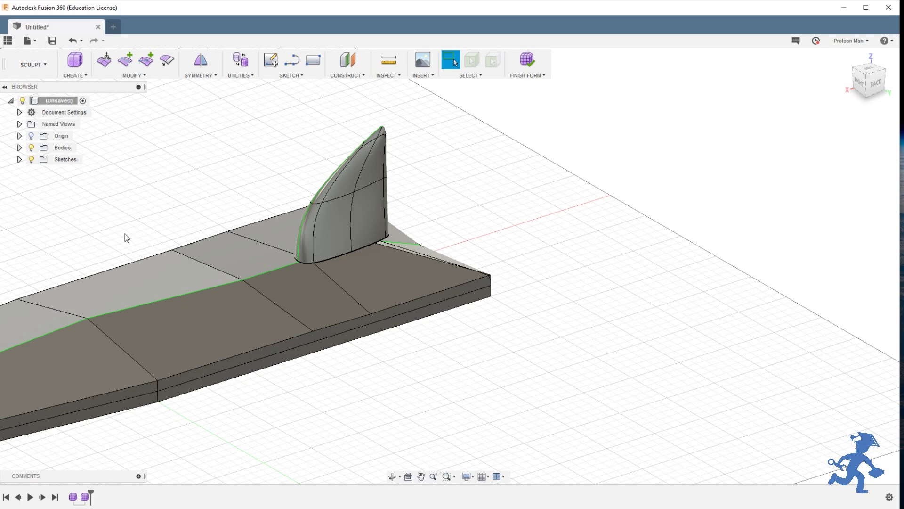
pyautogui.moveTo(172, 303); pyautogui.dragTo(242, 282, button='middle')
pyautogui.scroll(2, 456, 220)
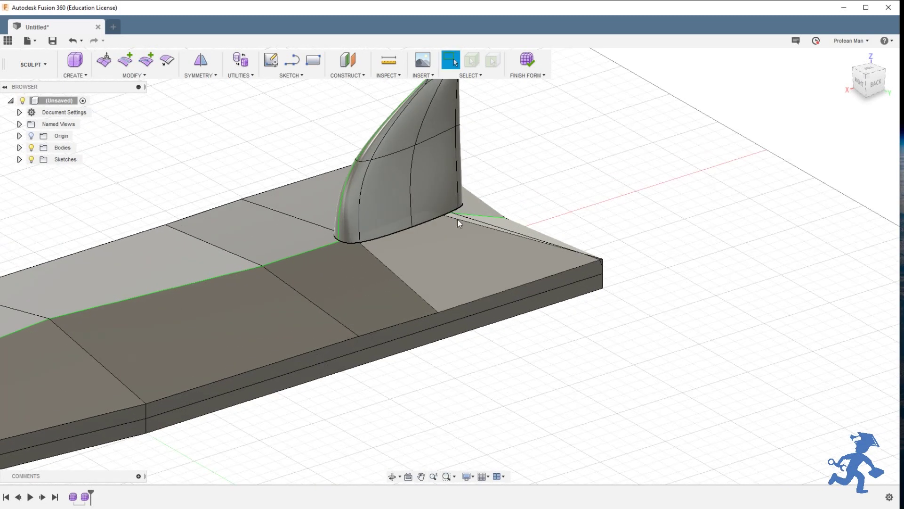
pyautogui.moveTo(417, 220); pyautogui.dragTo(363, 265, button='middle')
pyautogui.click(239, 78)
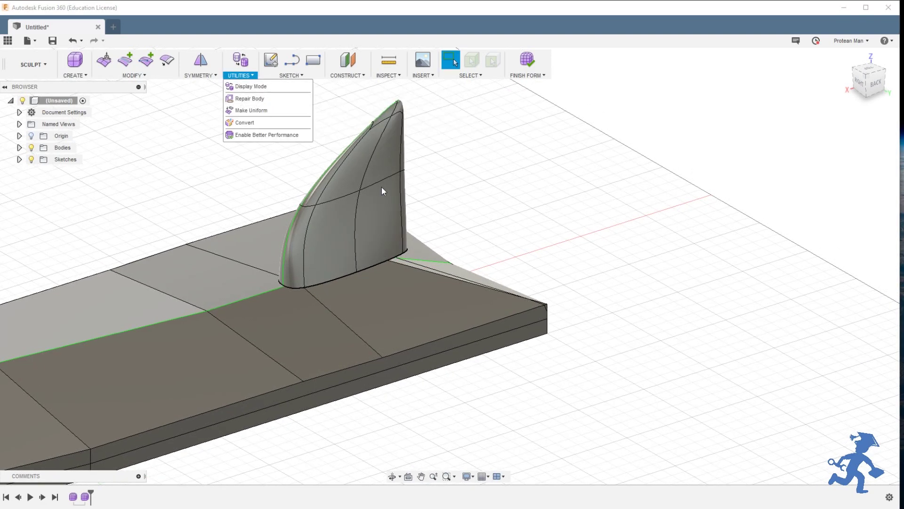
pyautogui.scroll(-5, 302, 362)
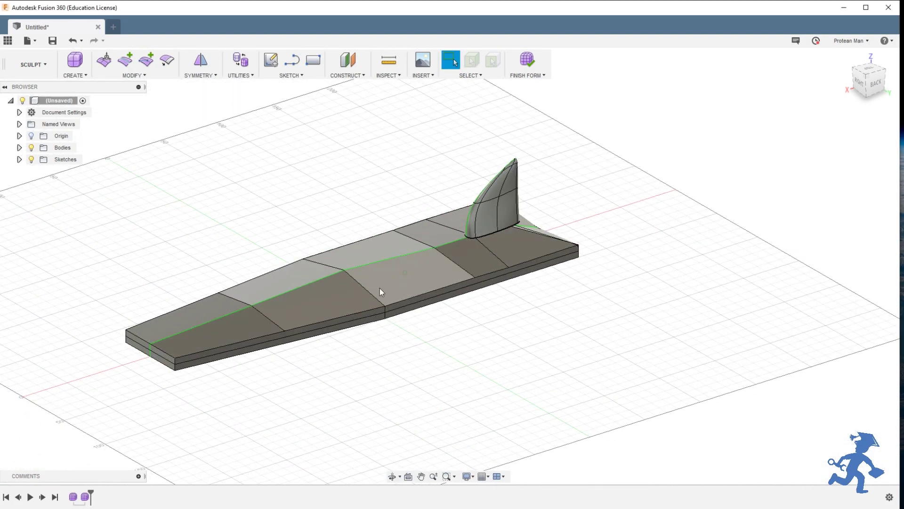
pyautogui.moveTo(354, 302)
pyautogui.keyDown('shift'); pyautogui.mouseDown(button='middle')
pyautogui.moveTo(369, 299)
pyautogui.moveTo(385, 320)
pyautogui.moveTo(323, 307)
pyautogui.moveTo(337, 288)
pyautogui.moveTo(365, 286)
pyautogui.moveTo(341, 301)
pyautogui.mouseUp(button='middle'); pyautogui.keyUp('shift')
pyautogui.press('Escape')
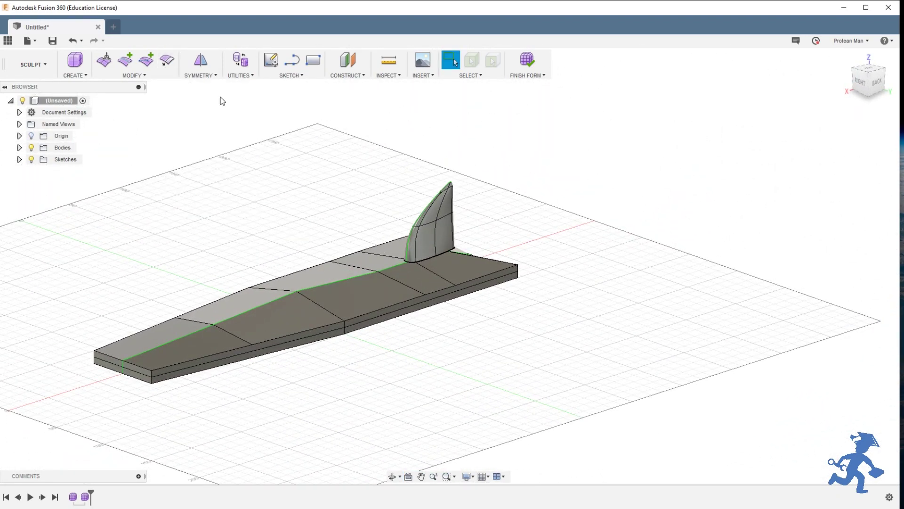
# Step: Examine the narrow triangular faces at the board's rear corner and around the base of the fin
pyautogui.scroll(5, 439, 285)
pyautogui.scroll(4, 461, 248)
pyautogui.keyDown('shift'); pyautogui.moveTo(478, 209); pyautogui.dragTo(523, 265, button='middle'); pyautogui.keyUp('shift')
pyautogui.scroll(-3, 552, 411)
pyautogui.scroll(6, 553, 400)
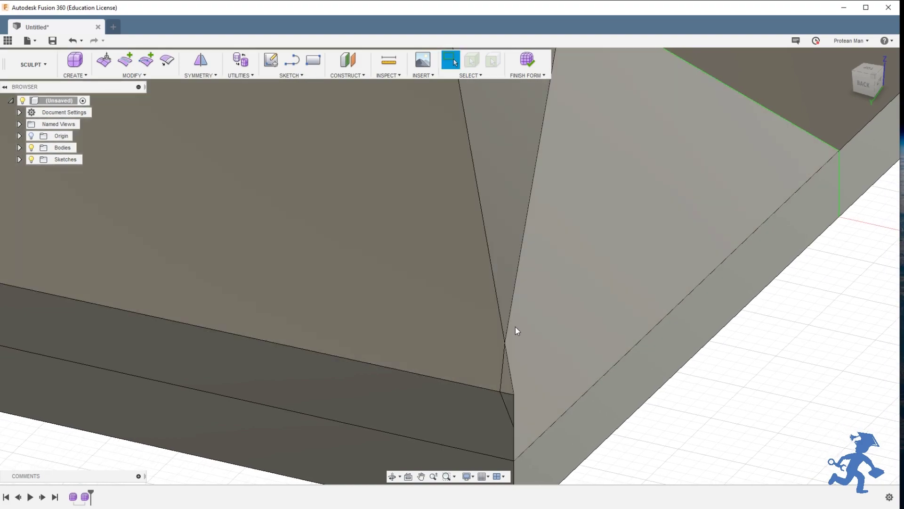
pyautogui.click(540, 327)
pyautogui.keyDown('shift'); pyautogui.moveTo(540, 327); pyautogui.dragTo(520, 285, button='middle'); pyautogui.keyUp('shift')
pyautogui.click(521, 285)
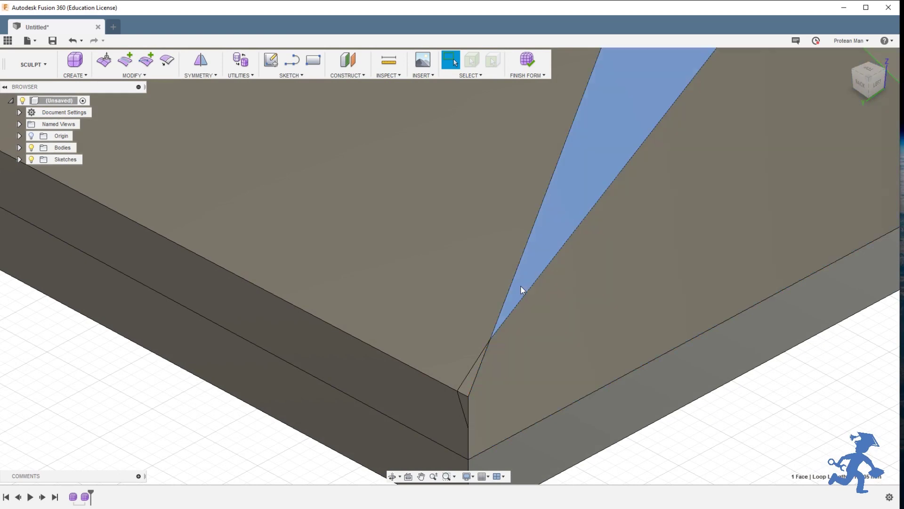
pyautogui.click(469, 381)
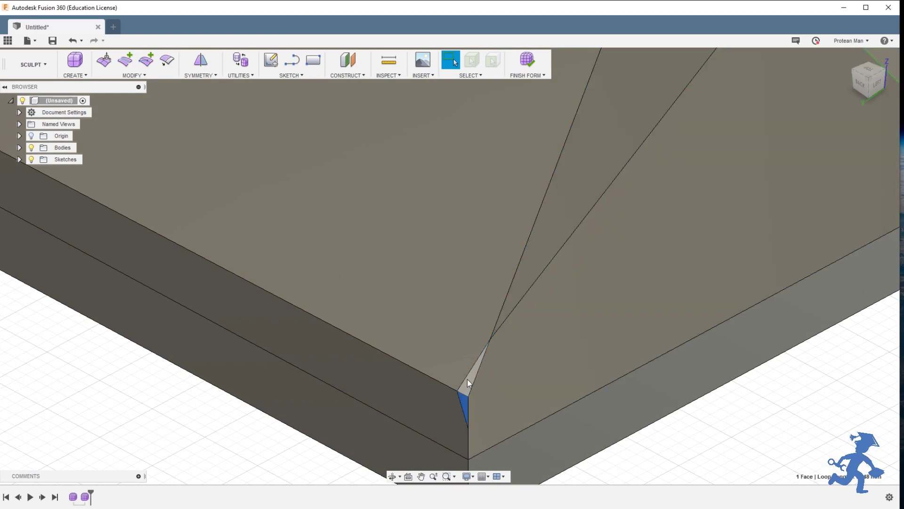
pyautogui.click(506, 311)
pyautogui.click(471, 381)
pyautogui.click(463, 400)
pyautogui.click(510, 298)
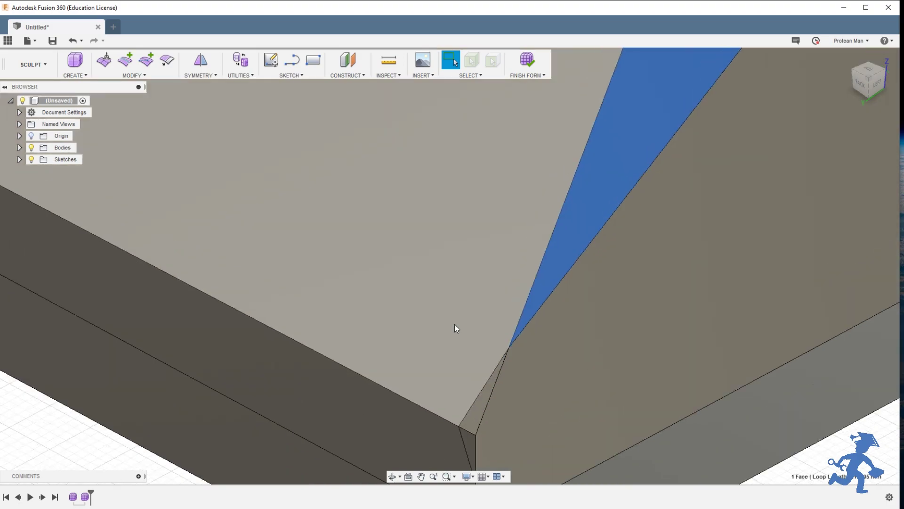
pyautogui.scroll(-5, 453, 325)
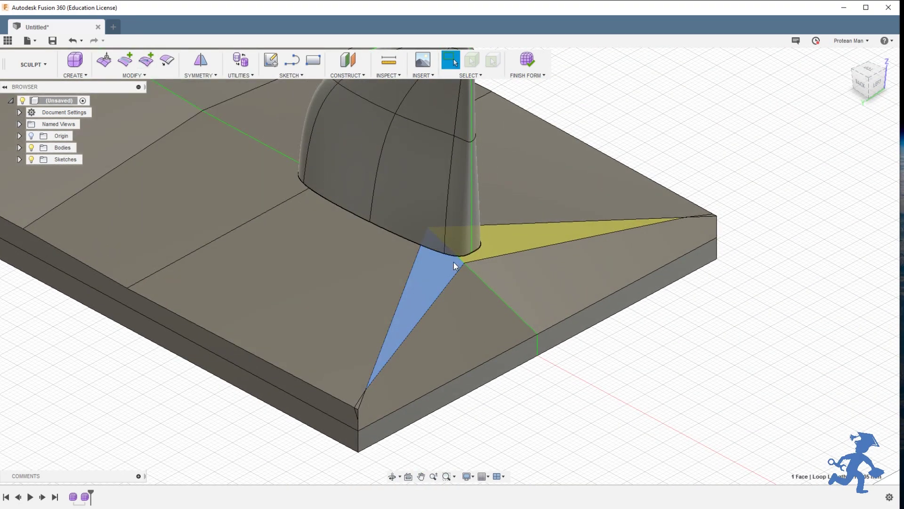
pyautogui.keyDown('shift'); pyautogui.moveTo(399, 346); pyautogui.dragTo(394, 281, button='middle'); pyautogui.keyUp('shift')
pyautogui.press('Escape')
pyautogui.moveTo(316, 295); pyautogui.dragTo(381, 298, button='middle')
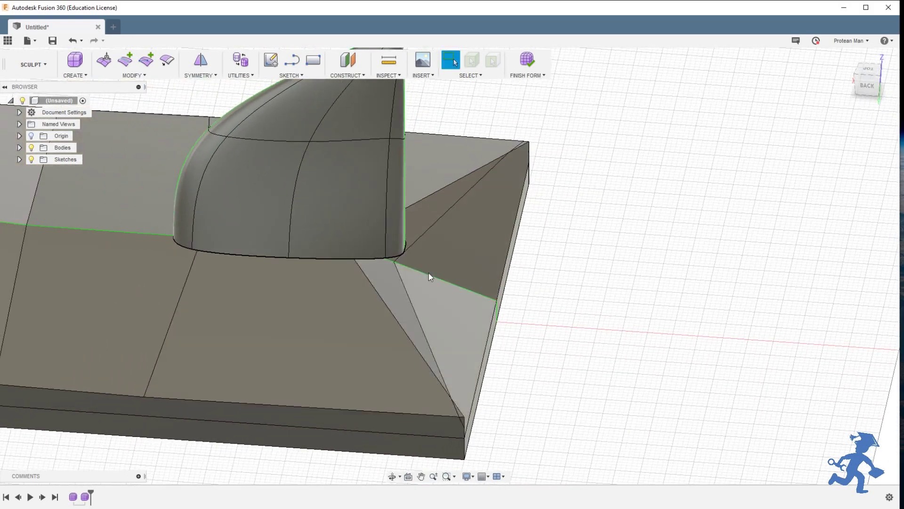
pyautogui.click(451, 258)
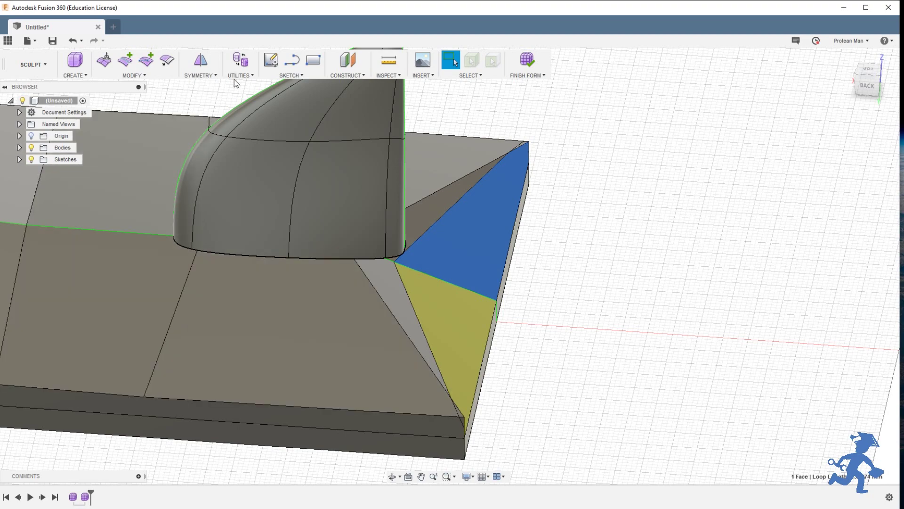
pyautogui.press('Escape')
pyautogui.click(235, 76)
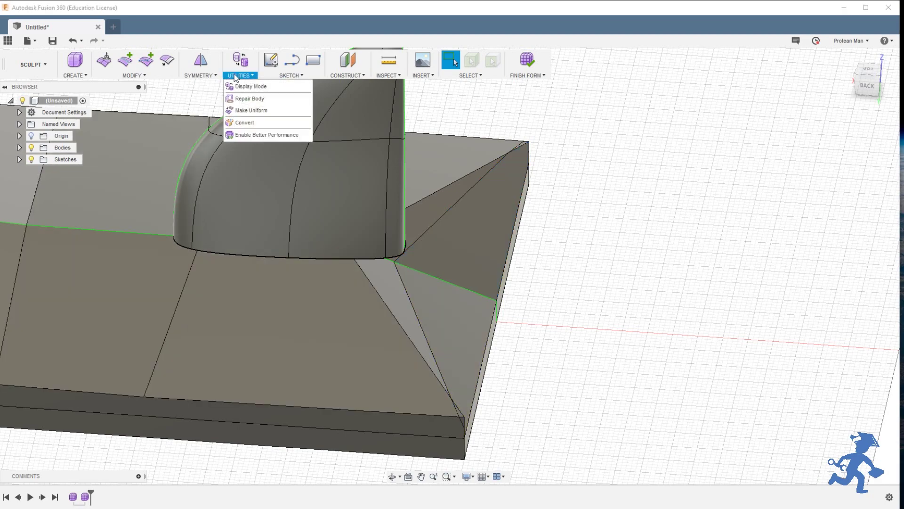
pyautogui.click(230, 100)
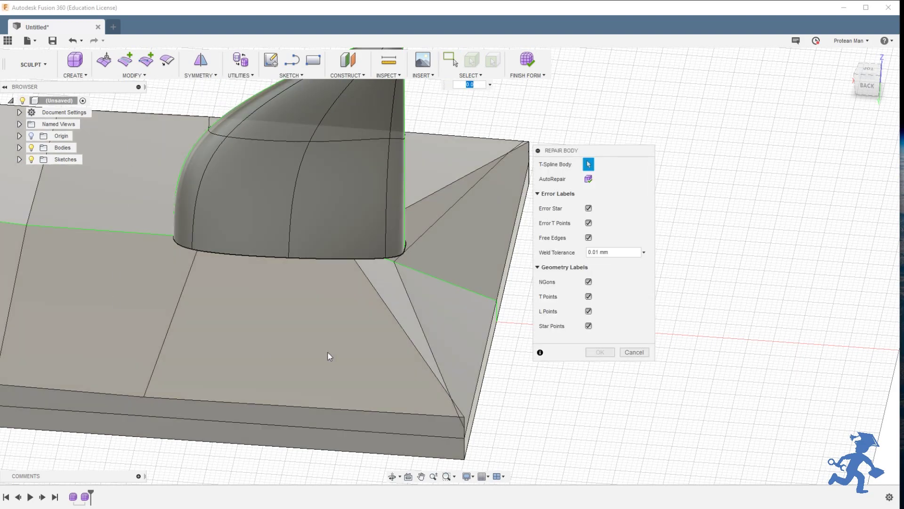
pyautogui.scroll(-1, 430, 432)
pyautogui.scroll(2, 407, 369)
pyautogui.scroll(-5, 406, 371)
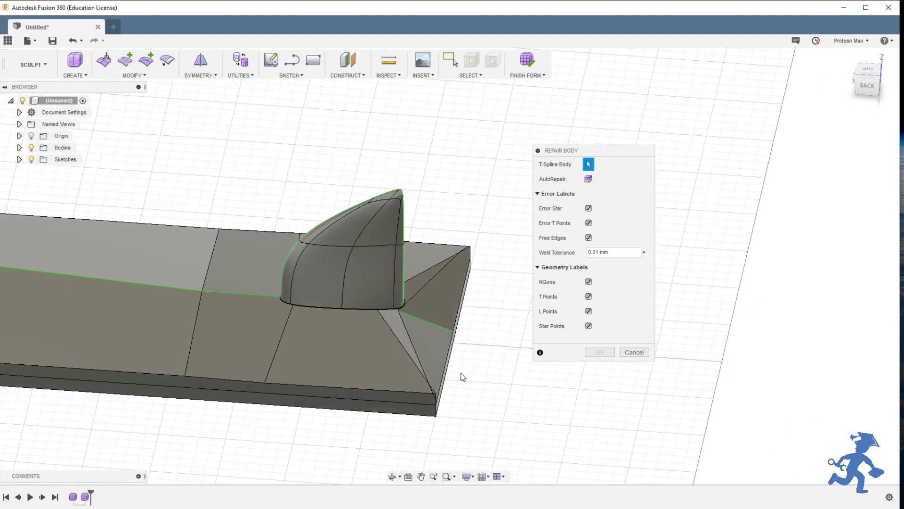
pyautogui.click(635, 352)
# Step: Try the box and smooth display modes on the fin body without keeping a change
pyautogui.click(389, 238)
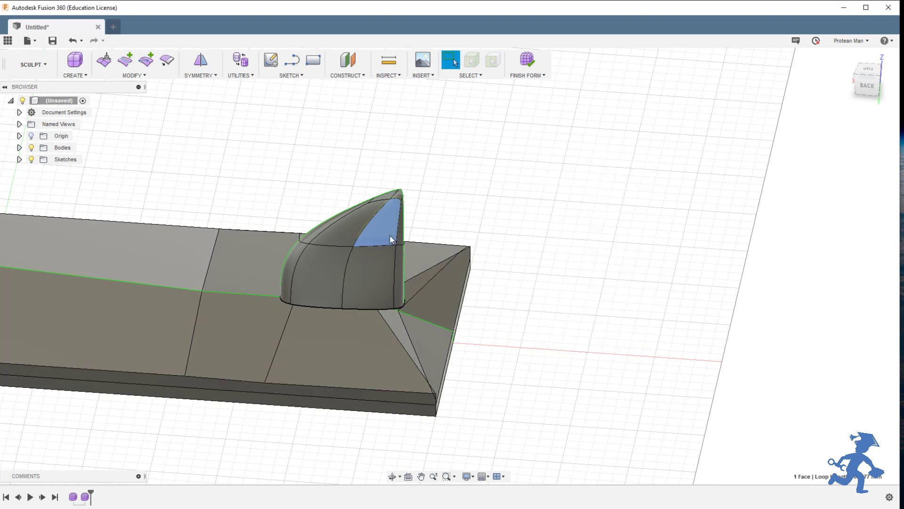
pyautogui.click(240, 60)
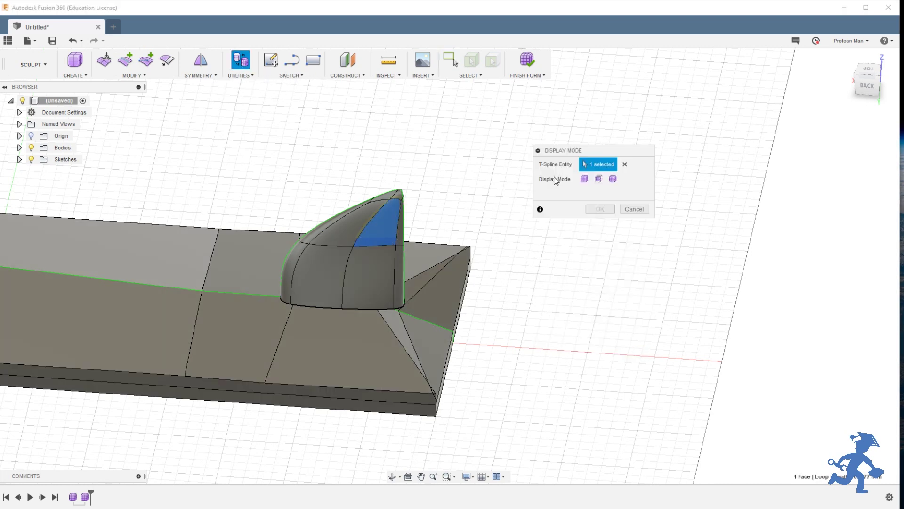
pyautogui.click(585, 179)
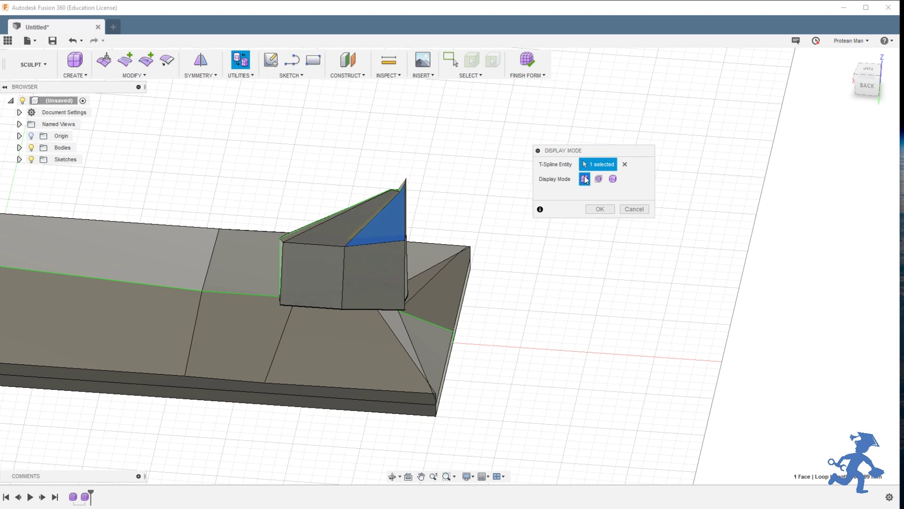
pyautogui.click(612, 178)
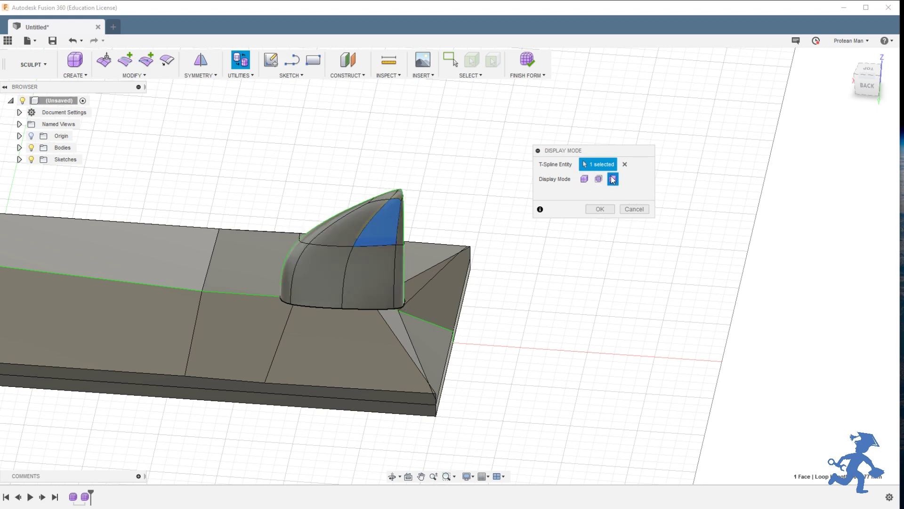
pyautogui.click(635, 209)
# Step: Analyze the board's T-spline body with Repair Body, keeping all error and geometry labels enabled
pyautogui.click(400, 364)
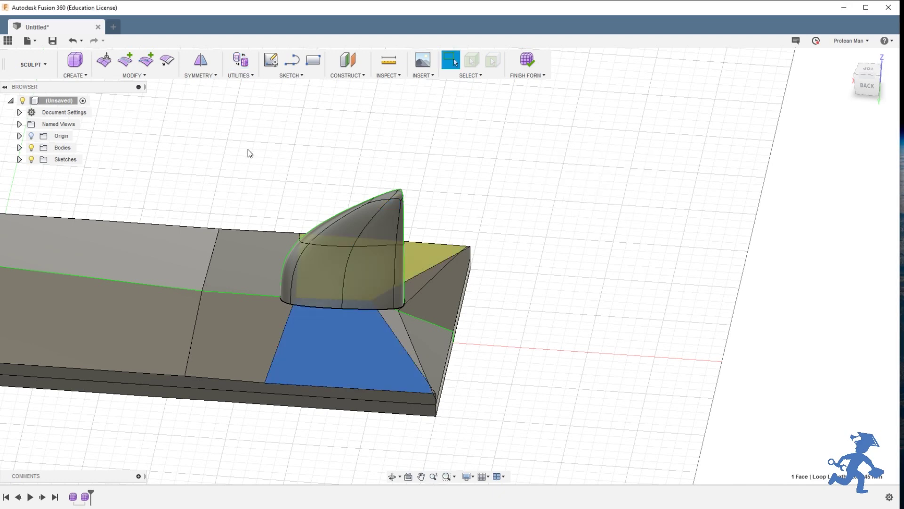
pyautogui.click(240, 75)
pyautogui.click(246, 97)
pyautogui.click(253, 252)
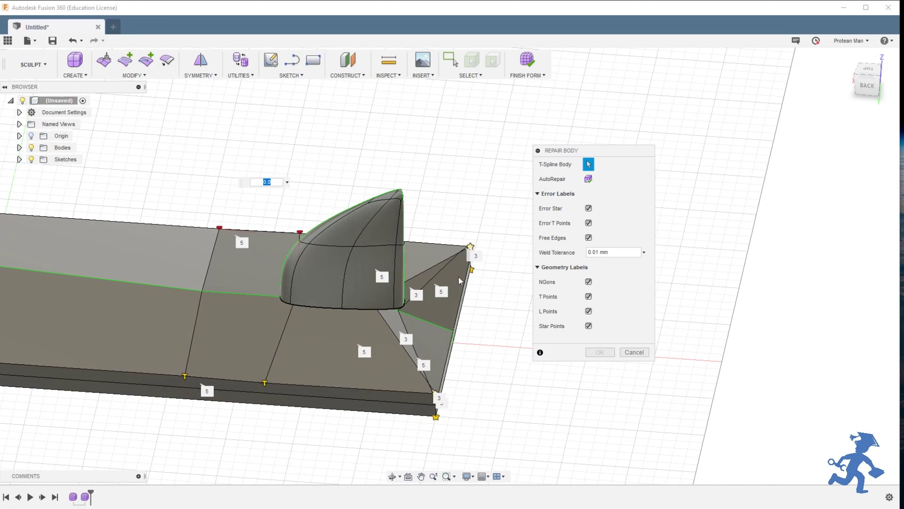
# Step: Examine the error and geometry labels around the fin, closing in on the star point and T point at the rear corner
pyautogui.scroll(5, 262, 388)
pyautogui.scroll(-5, 350, 374)
pyautogui.moveTo(402, 361); pyautogui.dragTo(325, 345, button='middle')
pyautogui.moveTo(288, 287); pyautogui.dragTo(371, 266, button='middle')
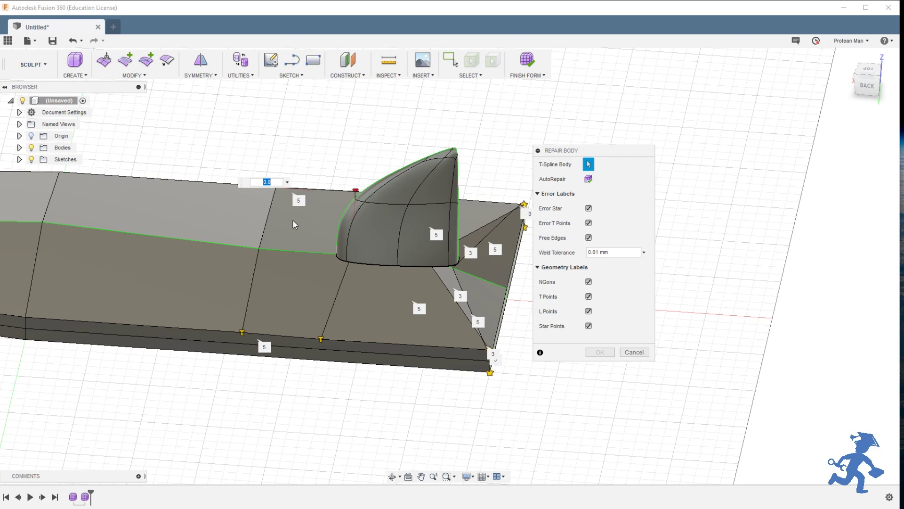
pyautogui.moveTo(411, 275); pyautogui.dragTo(357, 271, button='middle')
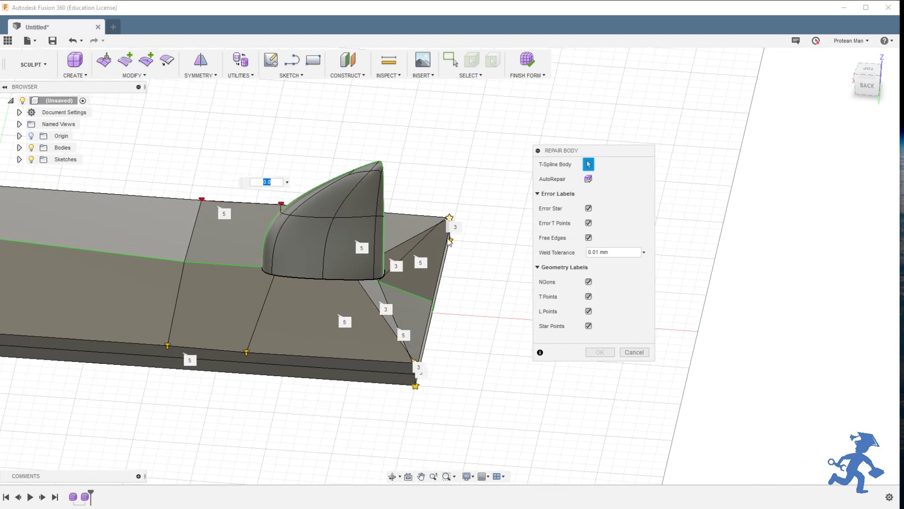
pyautogui.moveTo(417, 293); pyautogui.dragTo(367, 275, button='middle')
pyautogui.scroll(3, 402, 280)
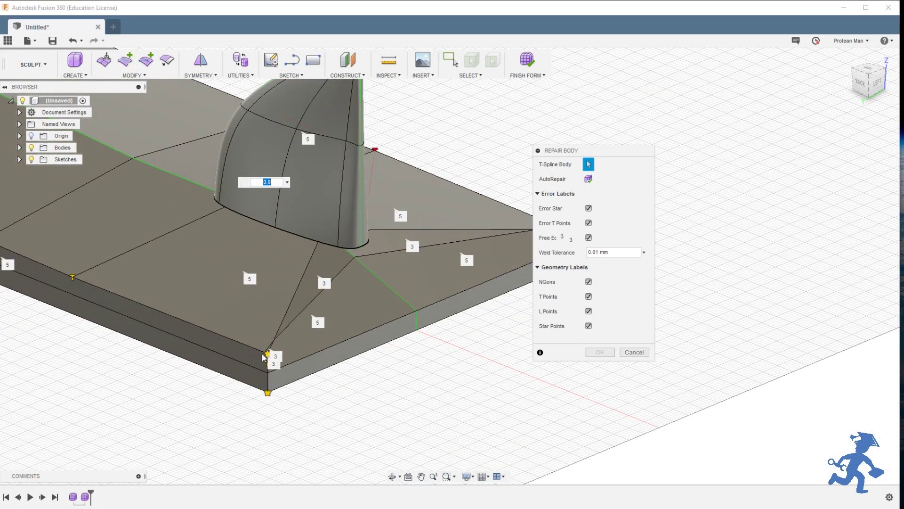
pyautogui.scroll(6, 267, 354)
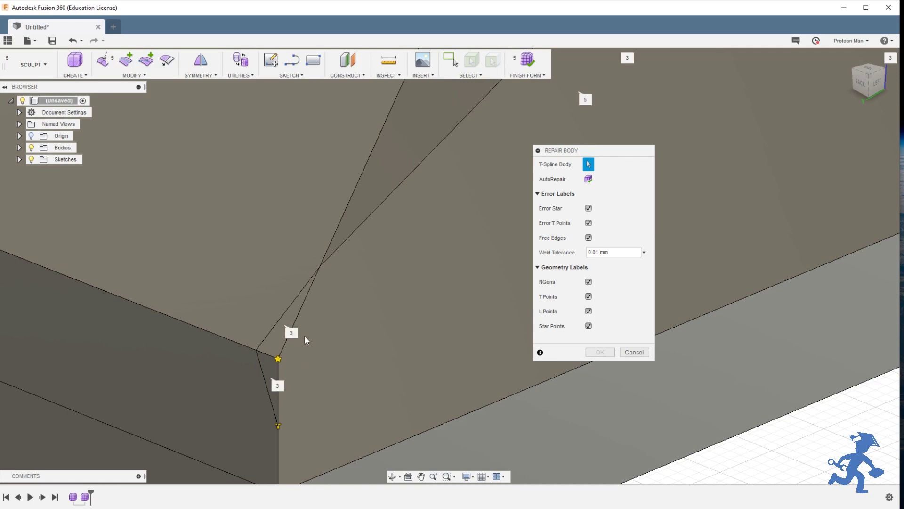
pyautogui.scroll(-2, 291, 415)
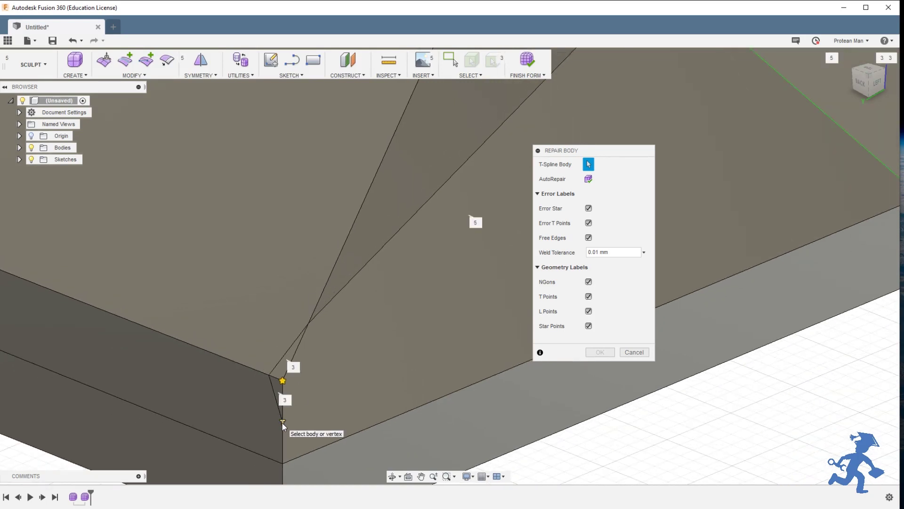
pyautogui.scroll(2, 276, 415)
pyautogui.scroll(-5, 276, 415)
# Step: Examine the T points where the crosswise edges meet the board's side edge beside the fin
pyautogui.moveTo(193, 327); pyautogui.dragTo(551, 406, button='middle')
pyautogui.moveTo(444, 251); pyautogui.dragTo(375, 340, button='middle')
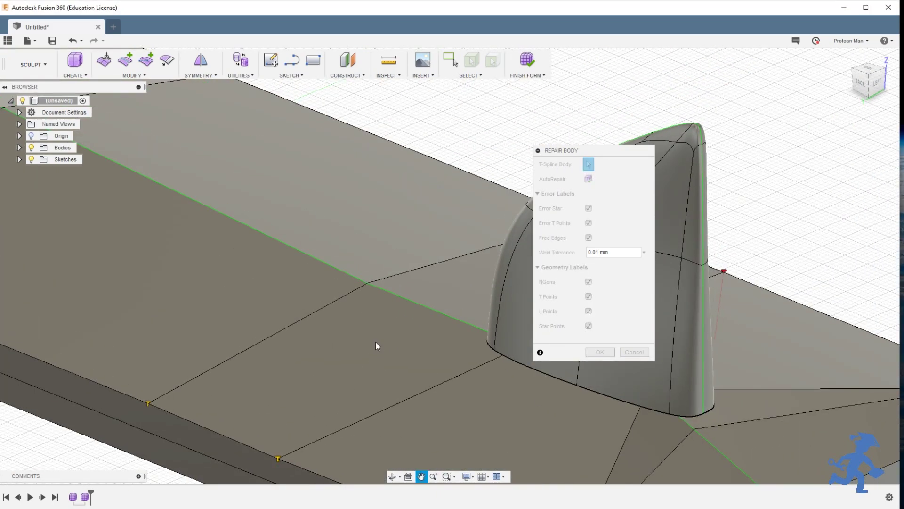
pyautogui.scroll(4, 374, 337)
pyautogui.scroll(1, 361, 184)
pyautogui.moveTo(361, 184); pyautogui.dragTo(383, 269, button='middle')
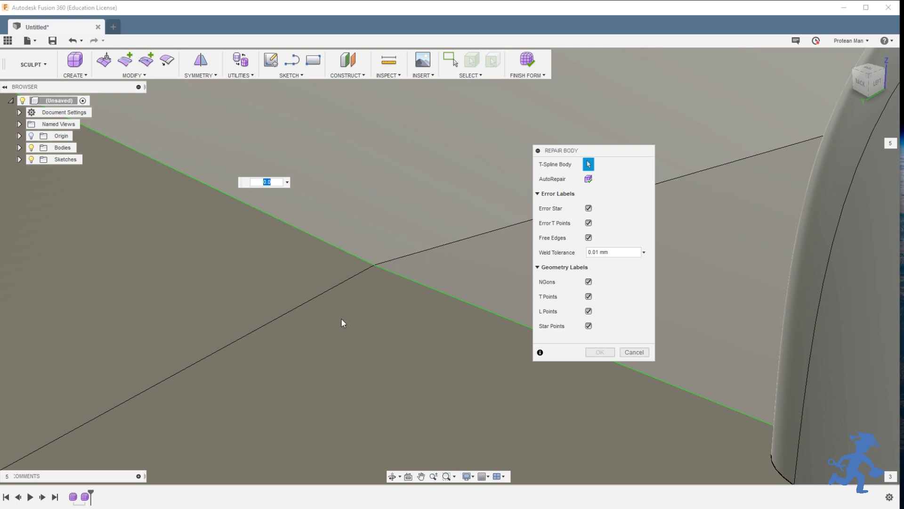
pyautogui.scroll(-5, 334, 324)
pyautogui.moveTo(200, 422); pyautogui.dragTo(286, 315, button='middle')
pyautogui.scroll(2, 234, 328)
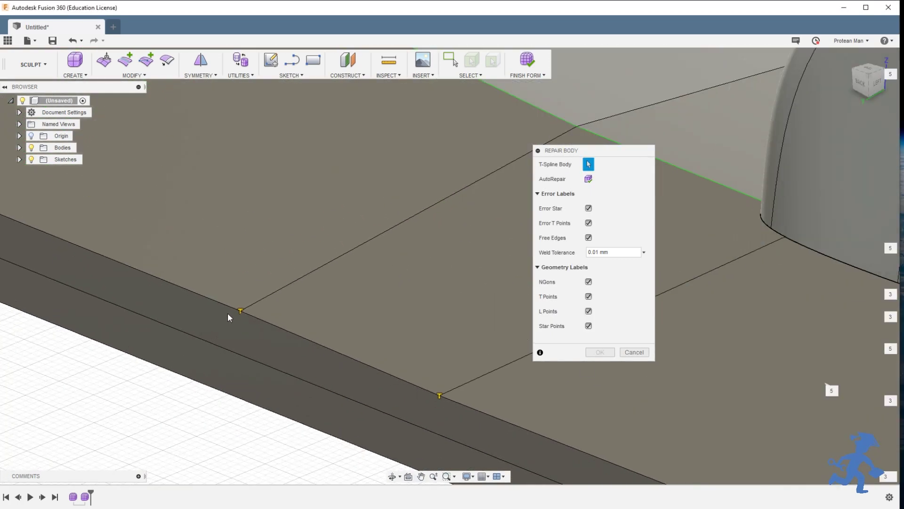
pyautogui.scroll(2, 228, 313)
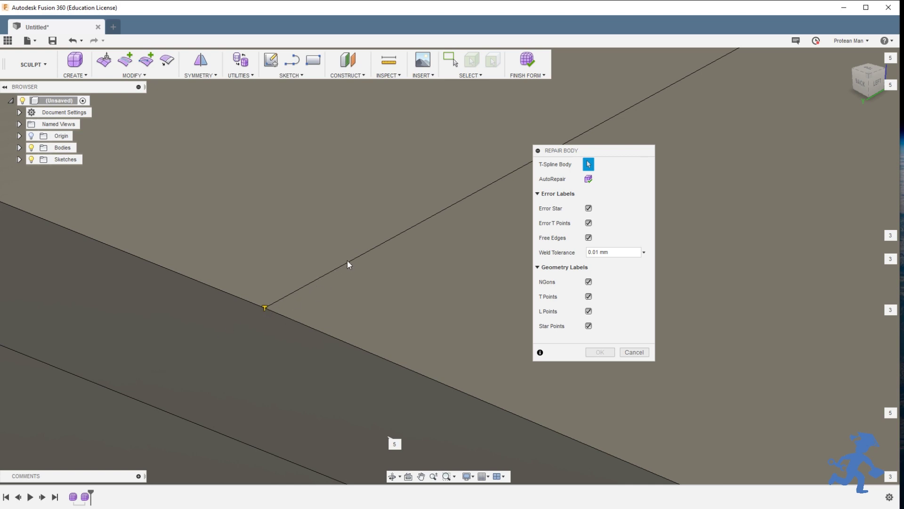
pyautogui.scroll(-5, 317, 332)
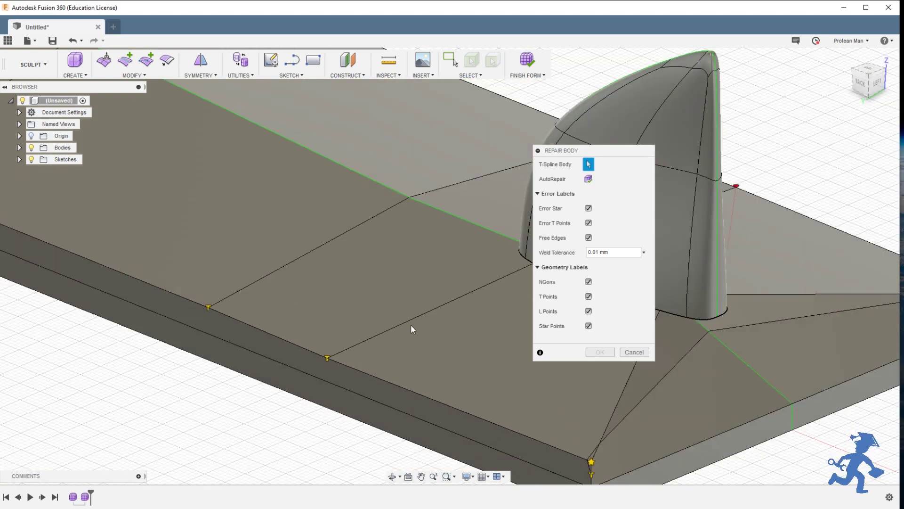
# Step: Examine the n-gon labels on the faces at the board's rear end, with the Repair Body dialog moved clear of the model
pyautogui.scroll(-2, 411, 328)
pyautogui.moveTo(396, 329); pyautogui.dragTo(240, 289, button='middle')
pyautogui.moveTo(441, 303); pyautogui.dragTo(464, 296, button='middle')
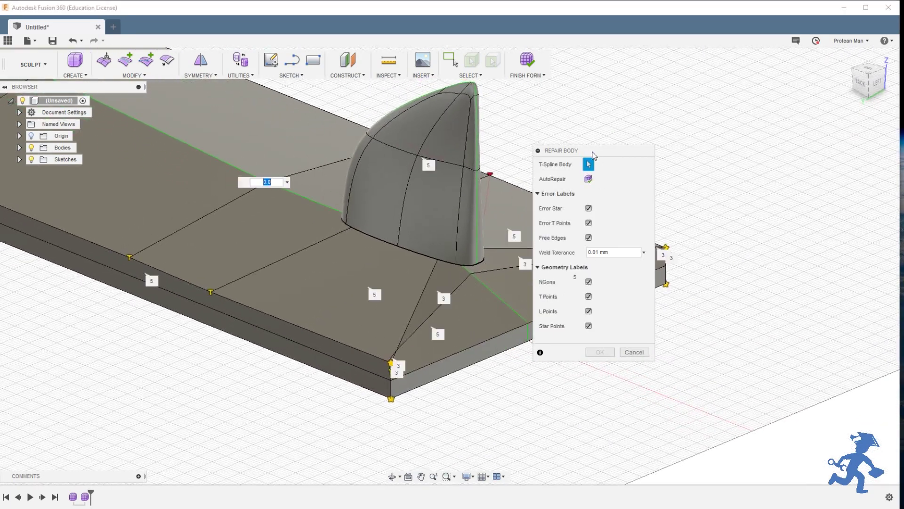
pyautogui.moveTo(605, 152); pyautogui.dragTo(836, 120)
pyautogui.moveTo(491, 293); pyautogui.dragTo(517, 317, button='middle')
pyautogui.moveTo(571, 323); pyautogui.dragTo(540, 286, button='middle')
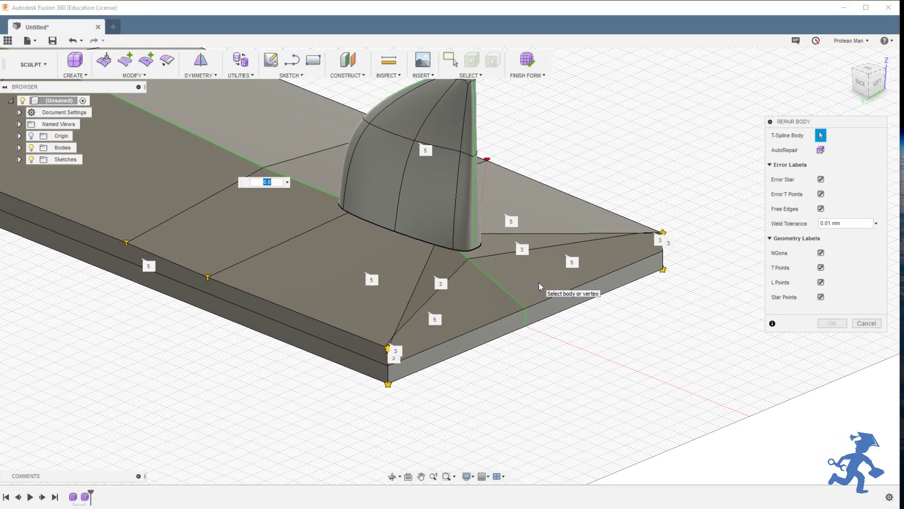
pyautogui.scroll(3, 464, 311)
pyautogui.moveTo(418, 335); pyautogui.dragTo(443, 343, button='middle')
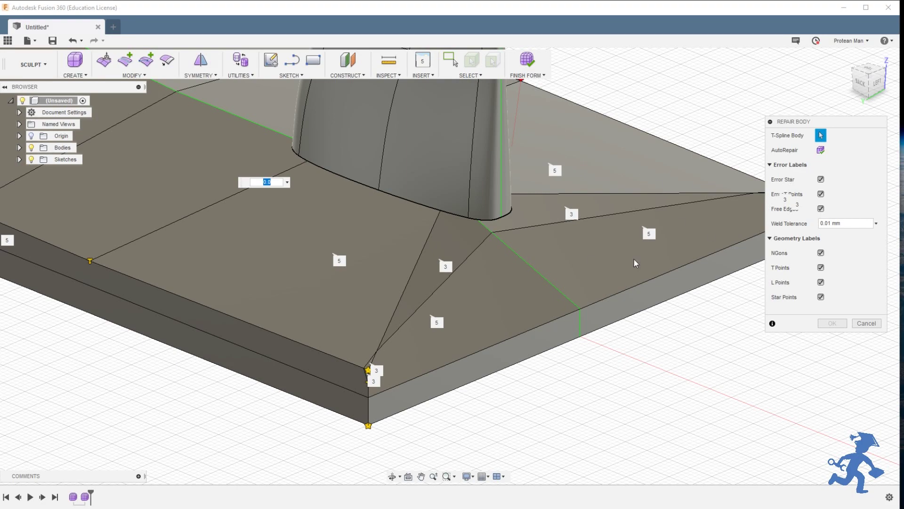
# Step: Run AutoRepair on the board's T-spline body with a weld tolerance of 0.01 mm
pyautogui.moveTo(539, 214); pyautogui.dragTo(524, 272, button='middle')
pyautogui.scroll(2, 525, 273)
pyautogui.scroll(-3, 525, 272)
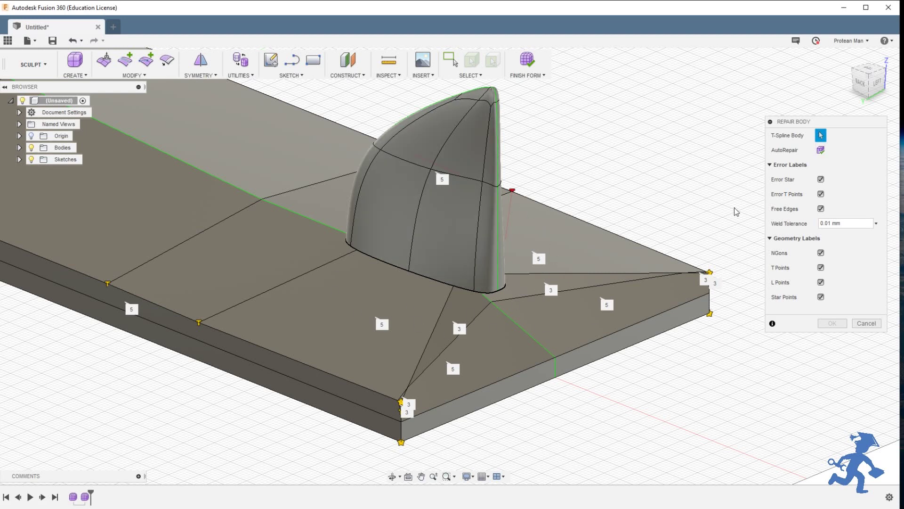
pyautogui.click(821, 151)
pyautogui.click(820, 151)
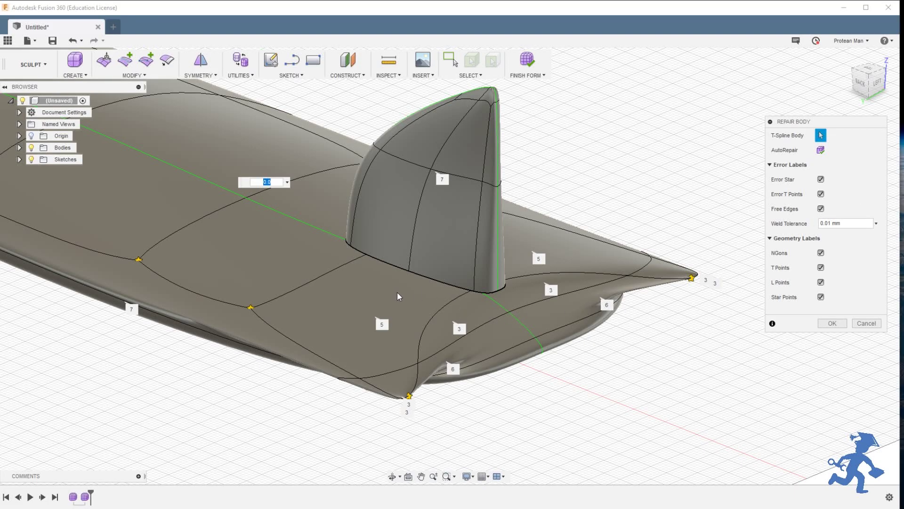
# Step: Inspect the auto-repaired surface around the fin, cancel Repair Body, and undo the last change to the board body
pyautogui.keyDown('shift'); pyautogui.moveTo(397, 297); pyautogui.dragTo(397, 324, button='middle'); pyautogui.keyUp('shift')
pyautogui.scroll(3, 394, 315)
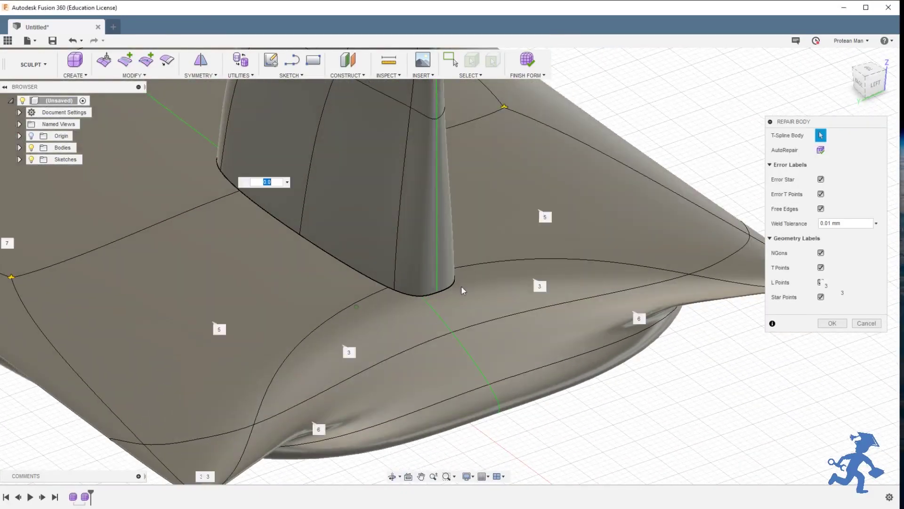
pyautogui.moveTo(480, 269); pyautogui.dragTo(572, 176, button='middle')
pyautogui.scroll(-3, 455, 296)
pyautogui.moveTo(455, 296)
pyautogui.keyDown('shift'); pyautogui.mouseDown(button='middle')
pyautogui.moveTo(502, 284)
pyautogui.moveTo(463, 303)
pyautogui.mouseUp(button='middle'); pyautogui.keyUp('shift')
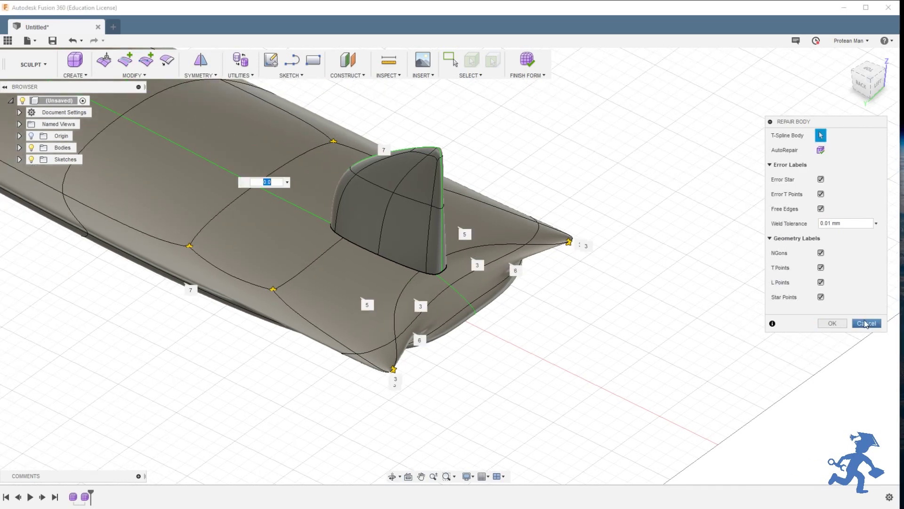
pyautogui.click(866, 323)
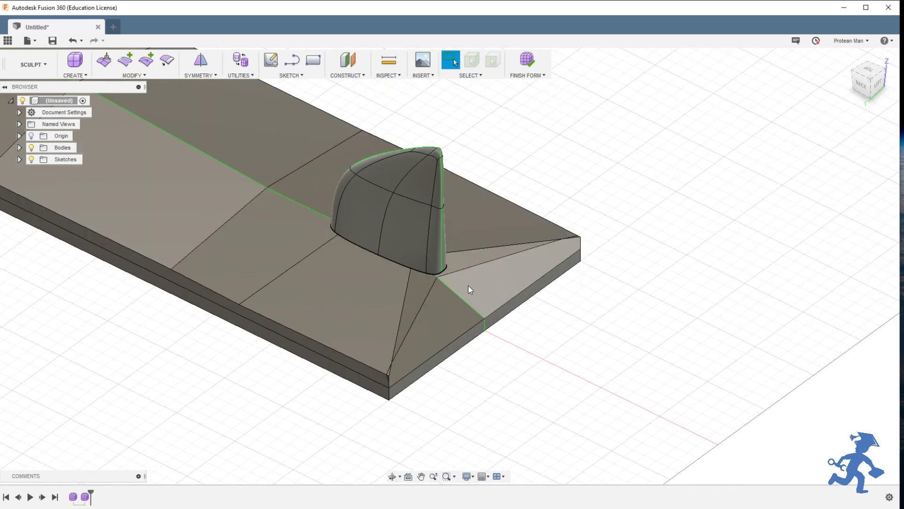
pyautogui.hotkey('ctrl', 'z')
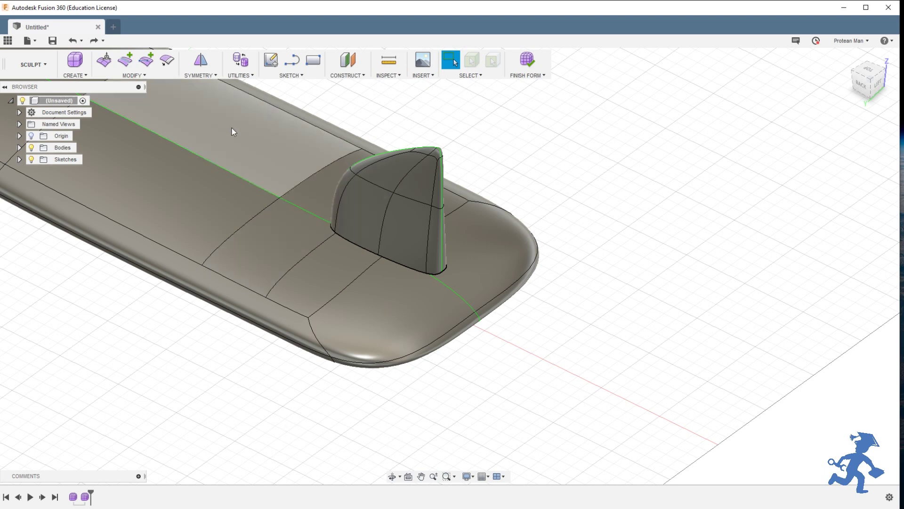
pyautogui.click(147, 61)
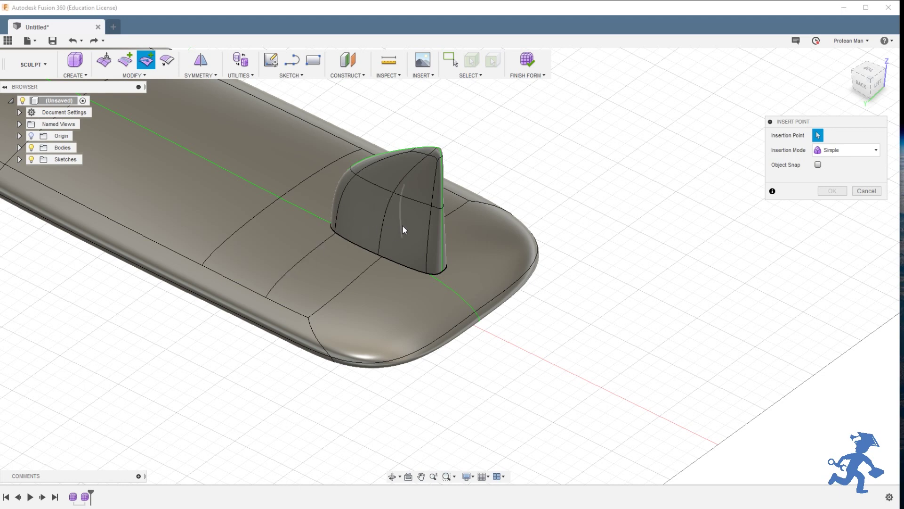
pyautogui.click(429, 277)
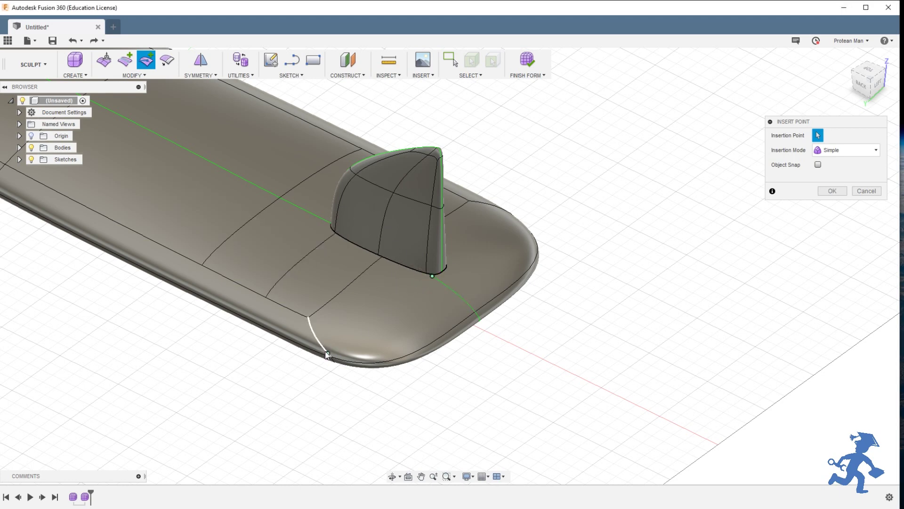
pyautogui.click(864, 192)
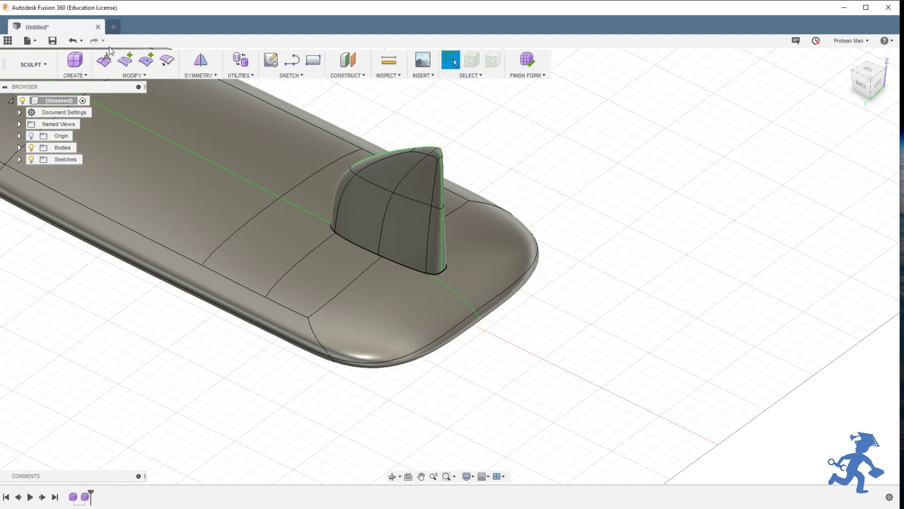
# Step: Try to insert points in Simple mode from the centre line behind the fin to the short rear-corner edge
pyautogui.click(146, 60)
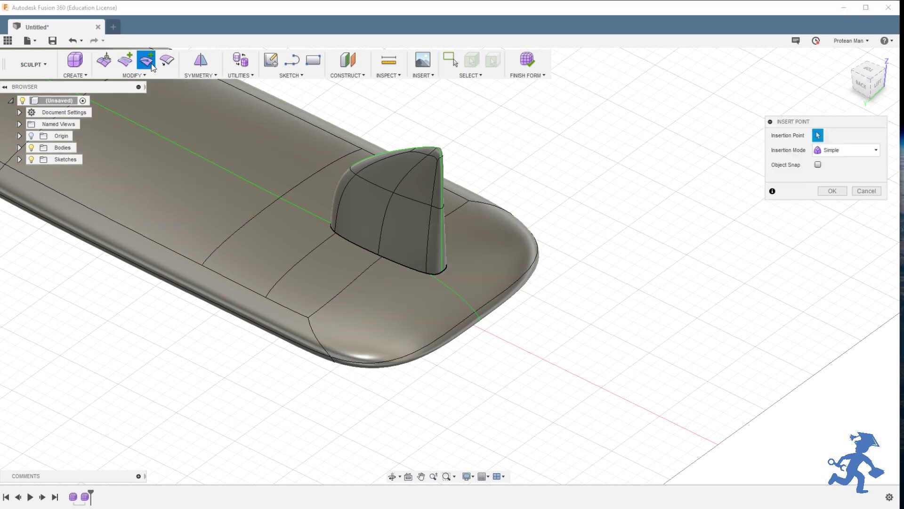
pyautogui.click(450, 288)
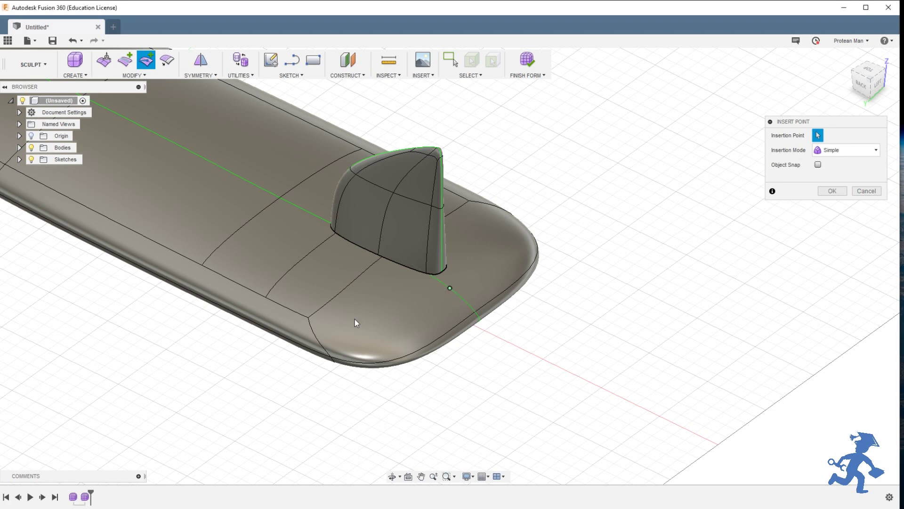
pyautogui.click(324, 348)
pyautogui.click(832, 190)
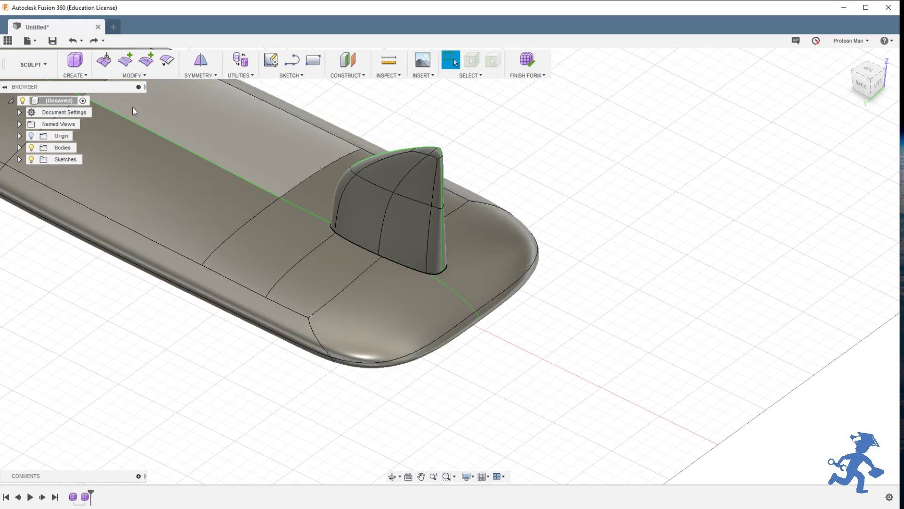
# Step: Try to insert points in Simple mode joining the fin's base edge to the short rear-corner edge
pyautogui.click(146, 60)
pyautogui.keyDown('shift'); pyautogui.moveTo(317, 211); pyautogui.dragTo(406, 275, button='middle'); pyautogui.keyUp('shift')
pyautogui.click(407, 275)
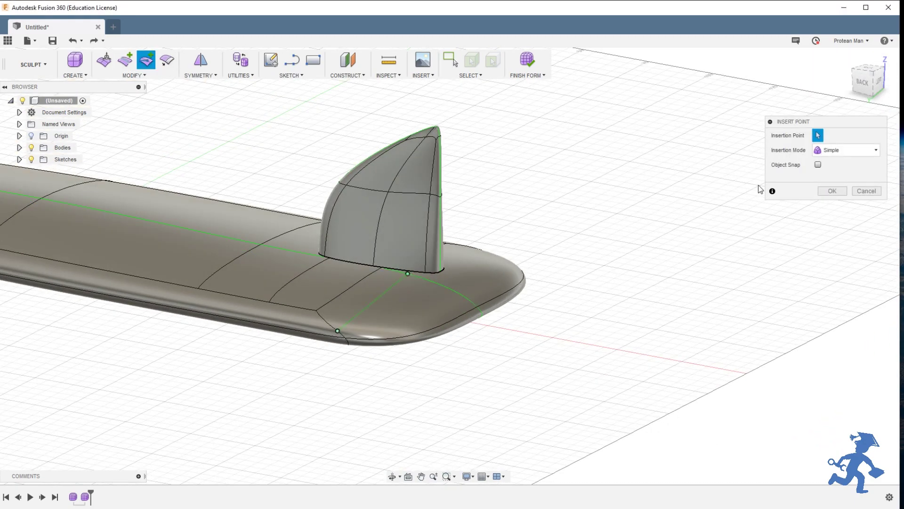
pyautogui.click(827, 191)
pyautogui.keyDown('shift'); pyautogui.moveTo(344, 282); pyautogui.dragTo(414, 322, button='middle'); pyautogui.keyUp('shift')
pyautogui.keyDown('shift'); pyautogui.moveTo(426, 288); pyautogui.dragTo(385, 279, button='middle'); pyautogui.keyUp('shift')
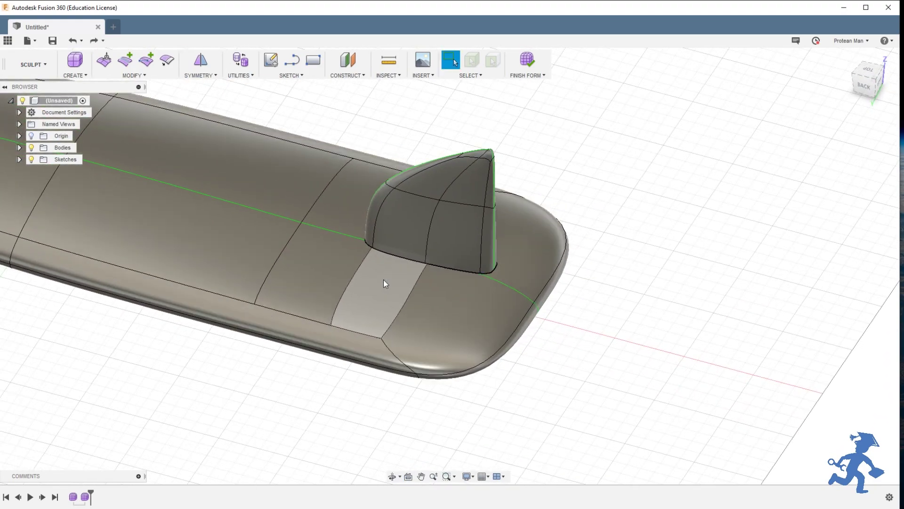
pyautogui.click(251, 77)
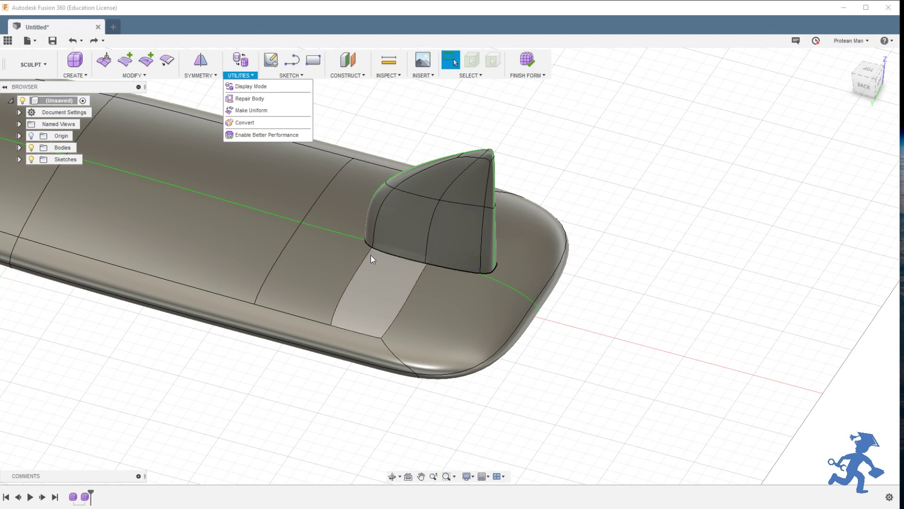
pyautogui.click(381, 136)
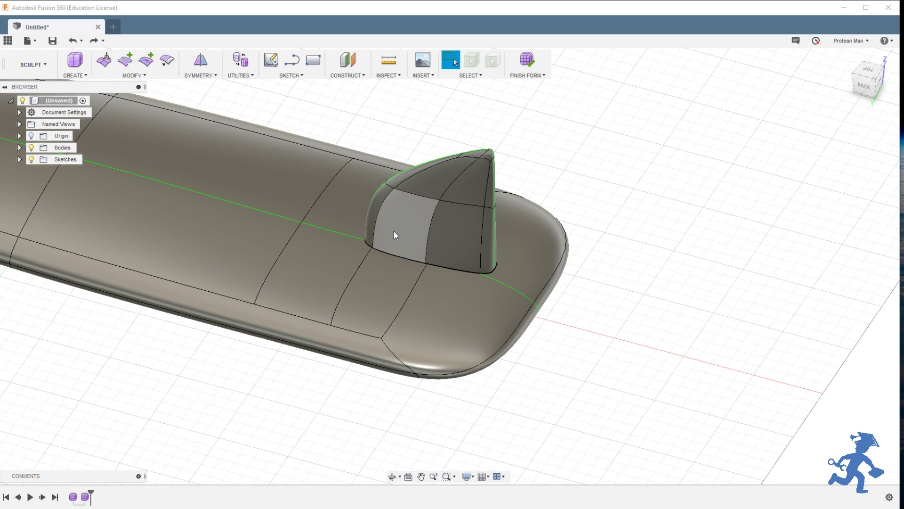
pyautogui.moveTo(409, 222); pyautogui.dragTo(424, 233, button='middle')
pyautogui.press('Escape')
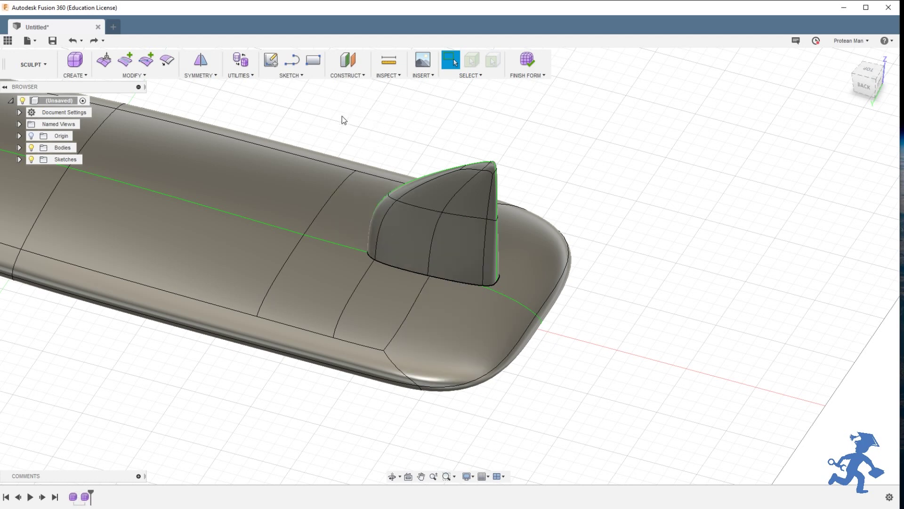
pyautogui.moveTo(361, 280); pyautogui.dragTo(386, 276, button='middle')
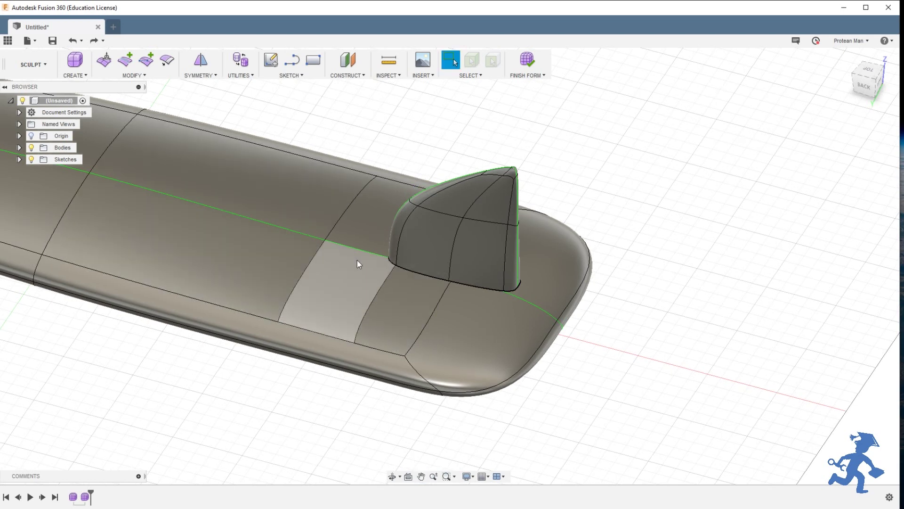
pyautogui.click(247, 75)
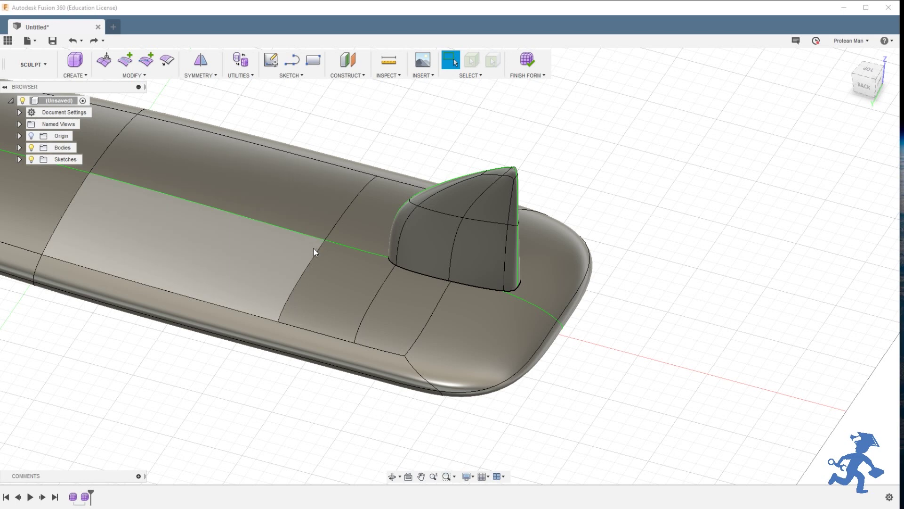
pyautogui.click(343, 233)
pyautogui.click(368, 145)
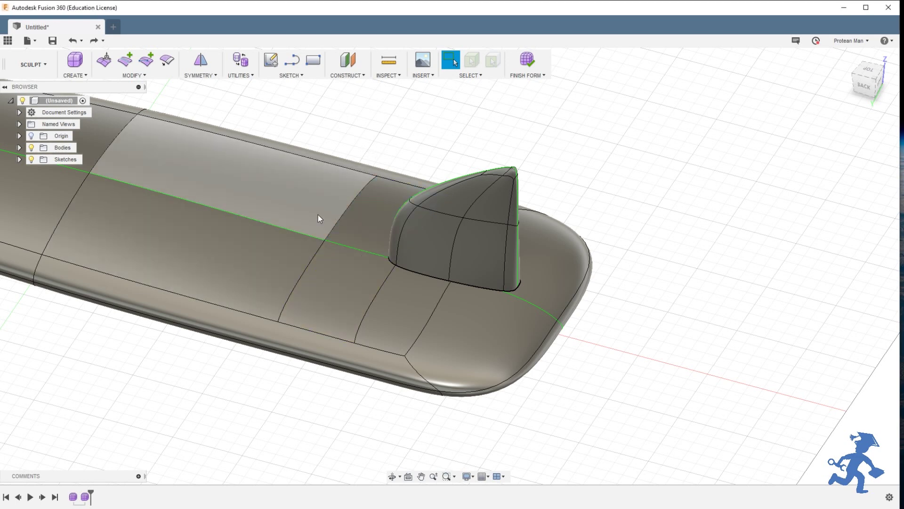